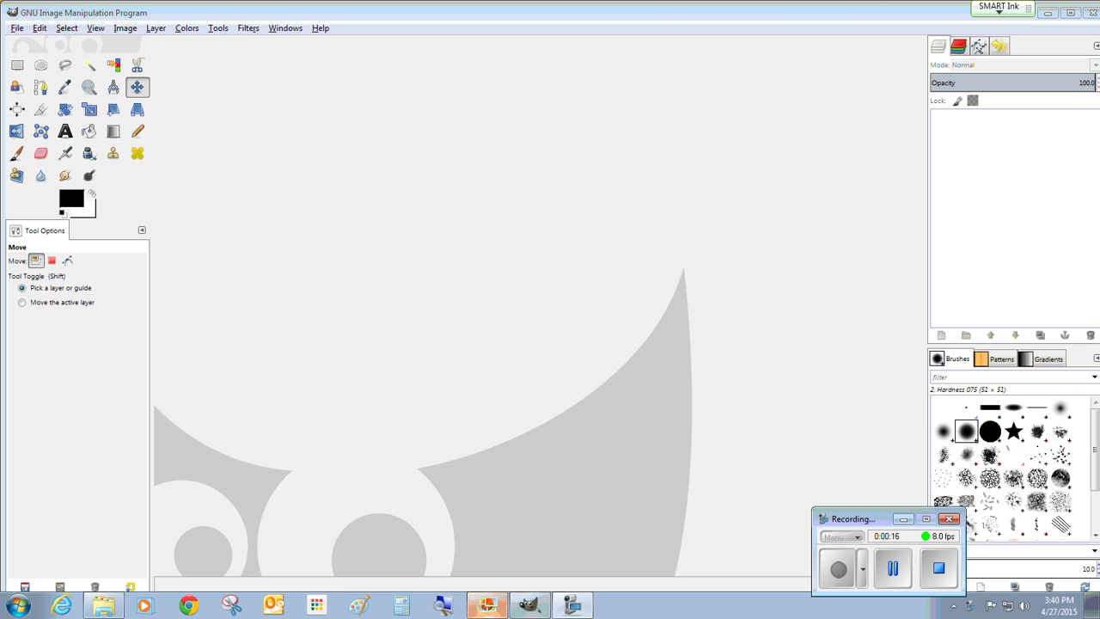
- Open the 565804-kobe_bryant picture from the Digital Life GIMP folder and add an alpha channel to its layer
{"action": "left_click", "coordinate": [104, 606]}
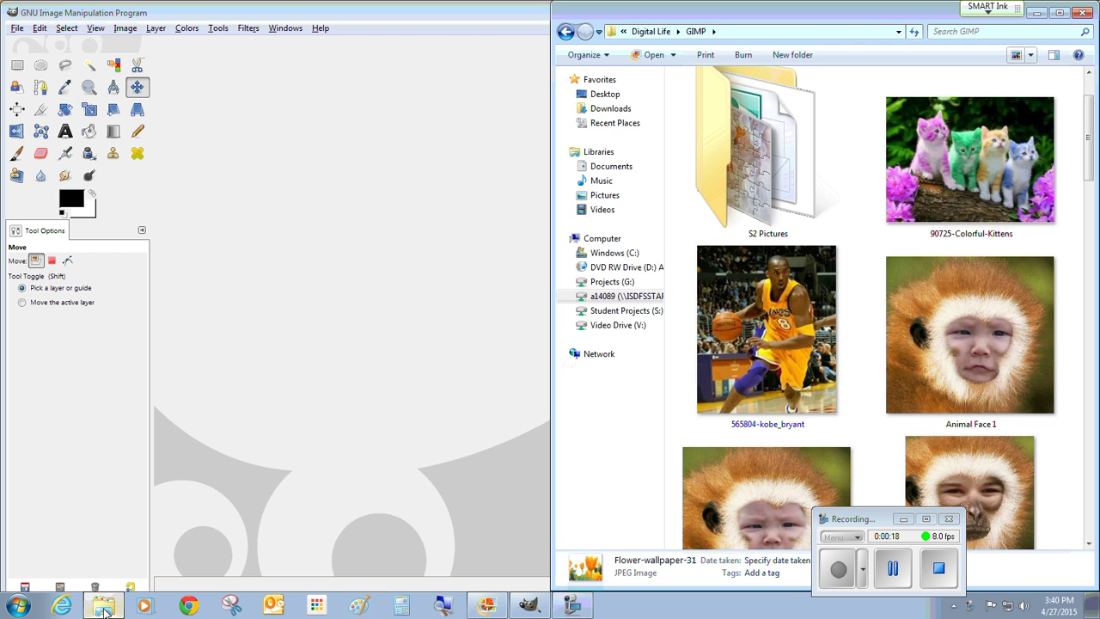
{"action": "left_click_drag", "start_coordinate": [764, 327], "coordinate": [432, 339]}
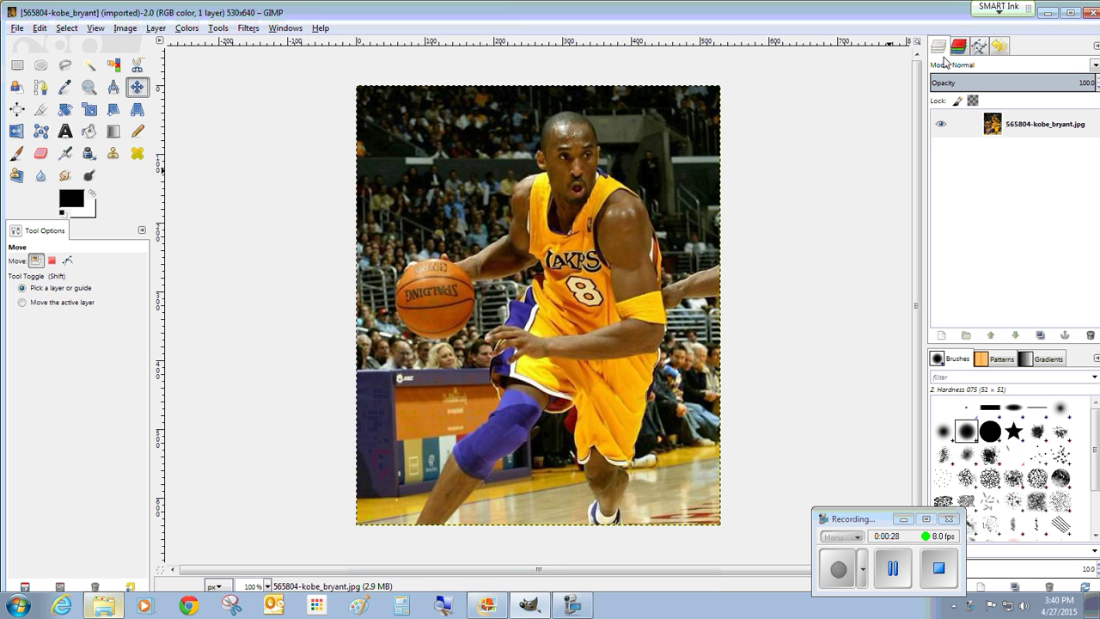
{"action": "right_click", "coordinate": [1037, 129]}
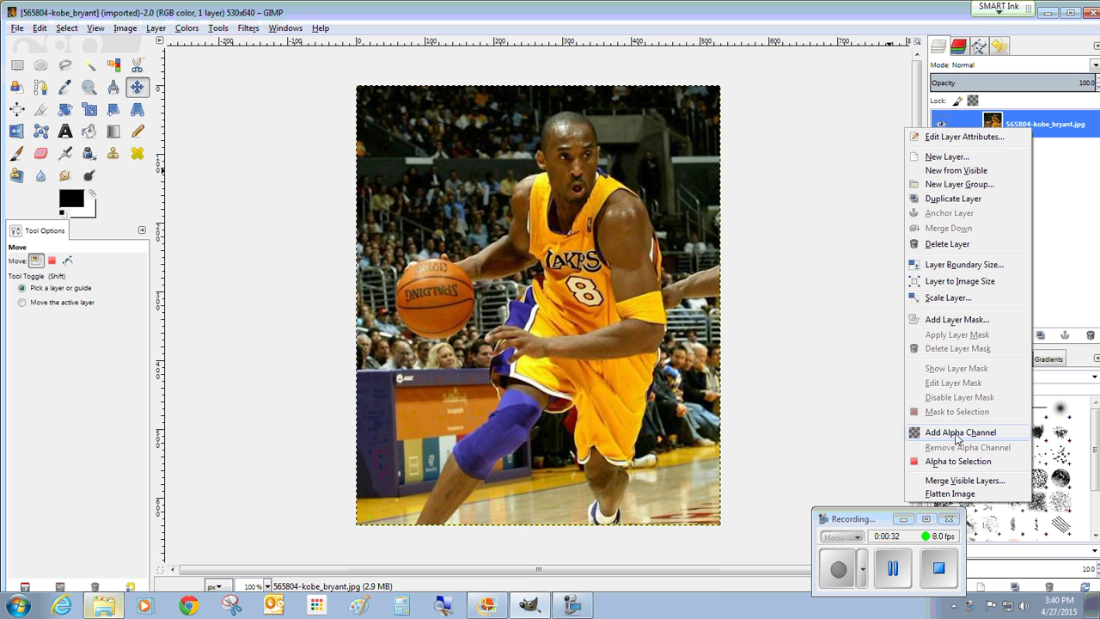
{"action": "left_click", "coordinate": [977, 434]}
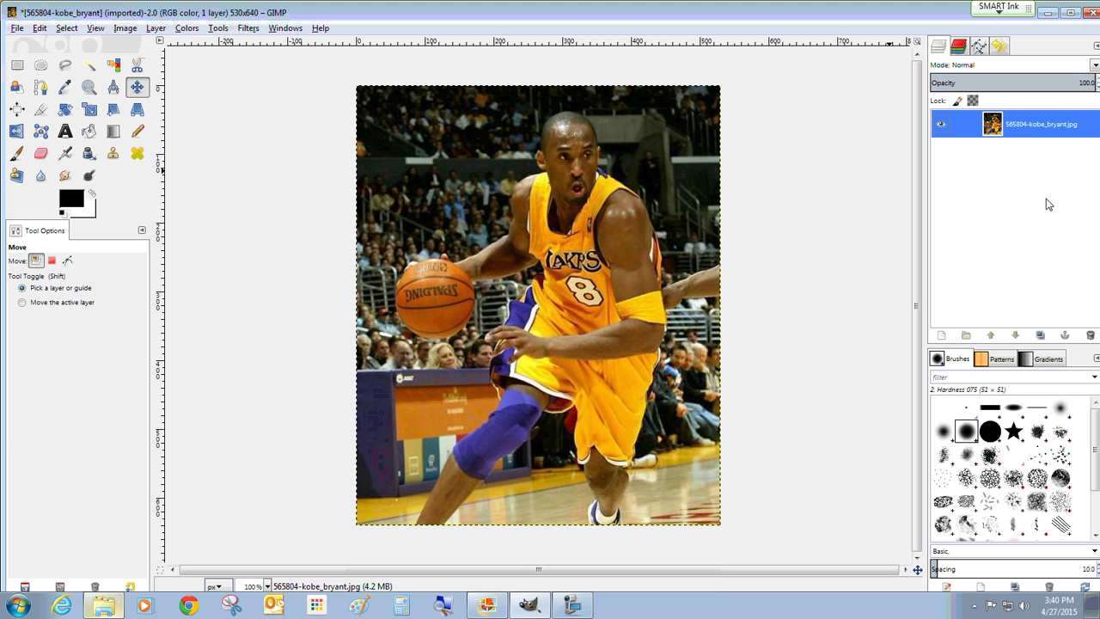
- Duplicate the 565804-kobe_bryant.jpg layer
{"action": "right_click", "coordinate": [1019, 129]}
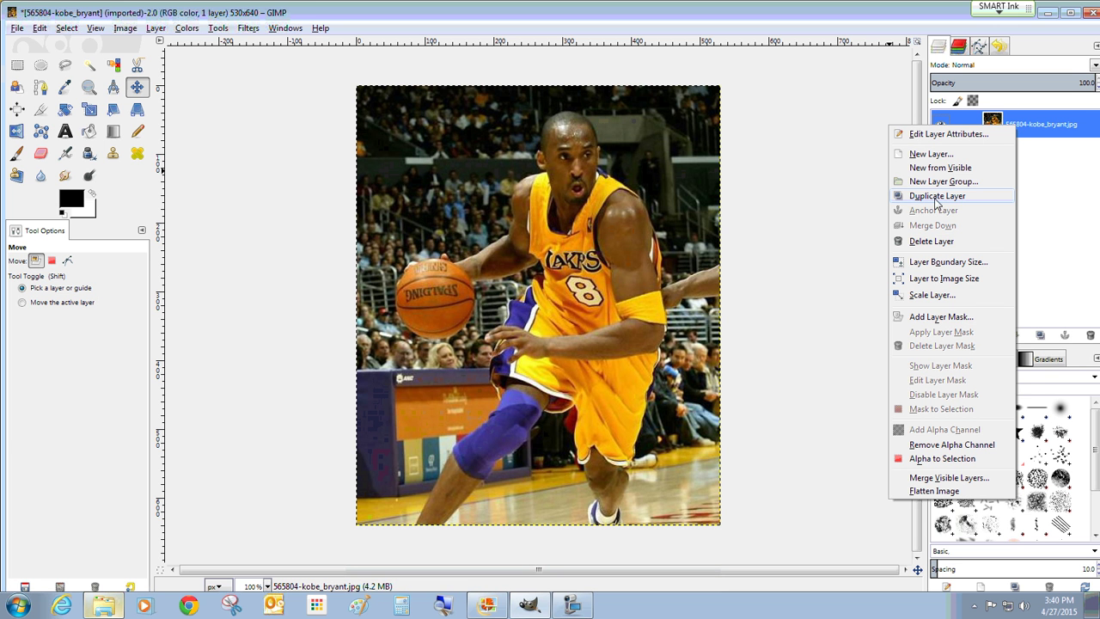
{"action": "left_click", "coordinate": [1036, 214]}
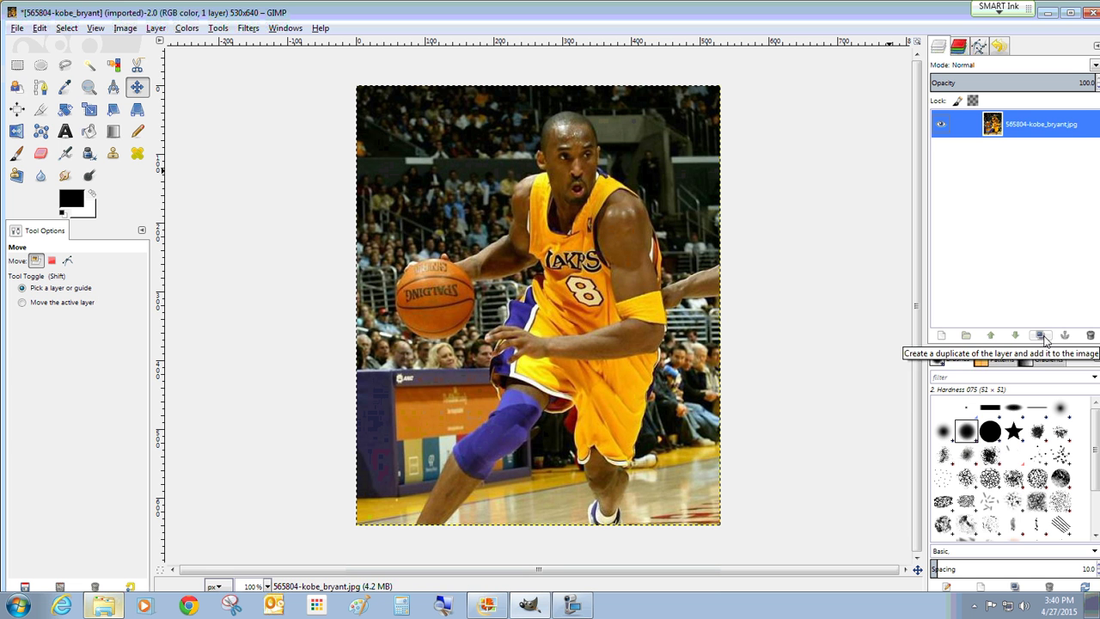
{"action": "left_click", "coordinate": [1042, 336]}
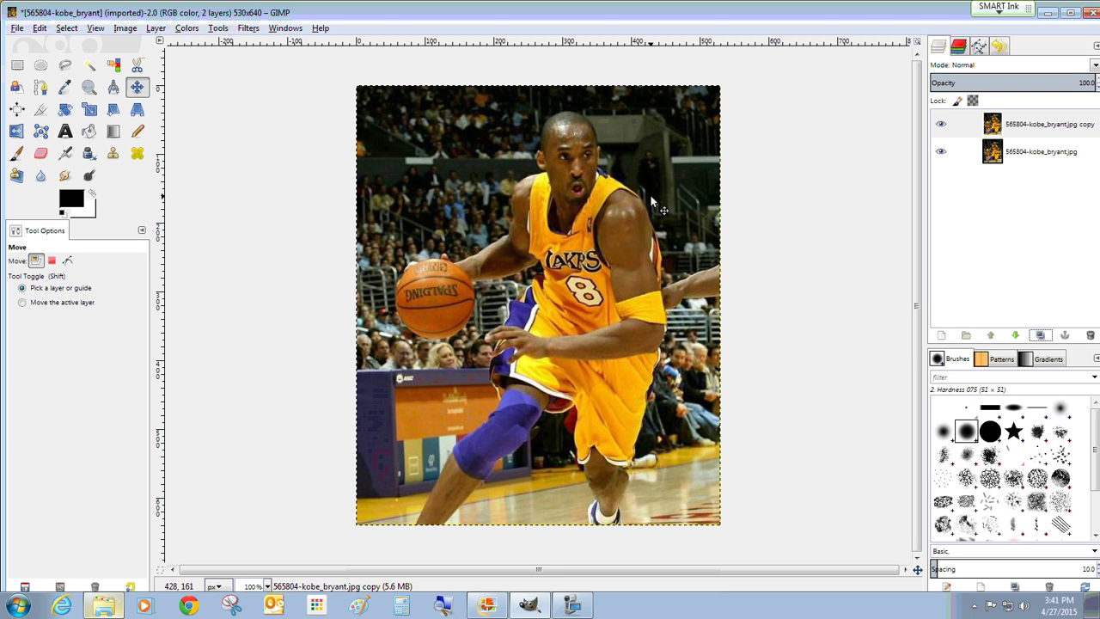
- Desaturate the copied layer using the Luminosity shade of gray
{"action": "left_click", "coordinate": [1037, 128]}
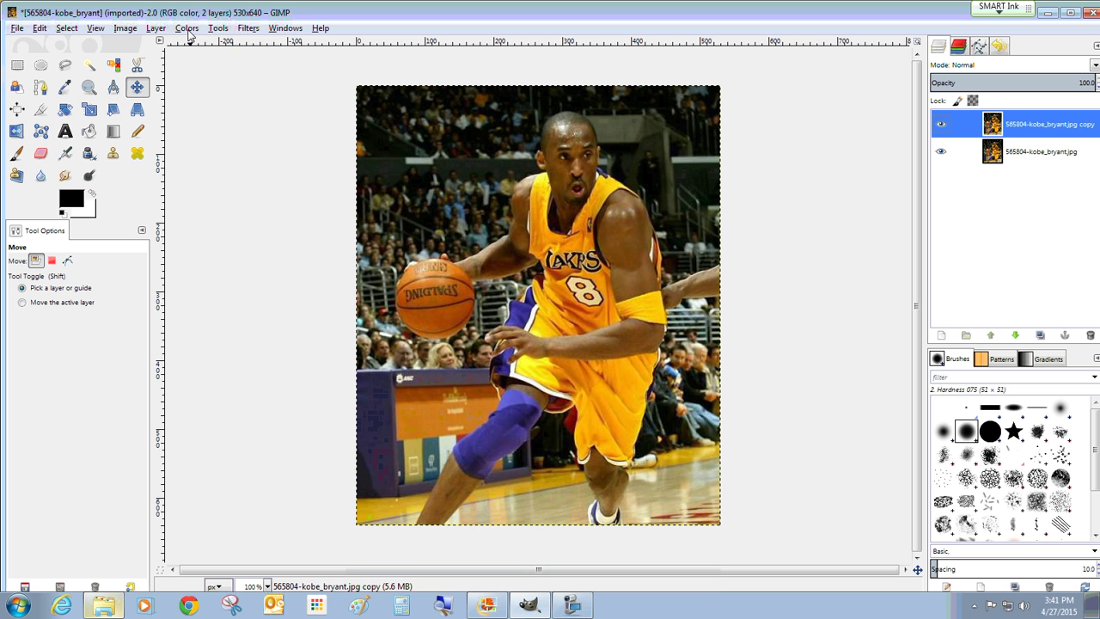
{"action": "left_click", "coordinate": [189, 30]}
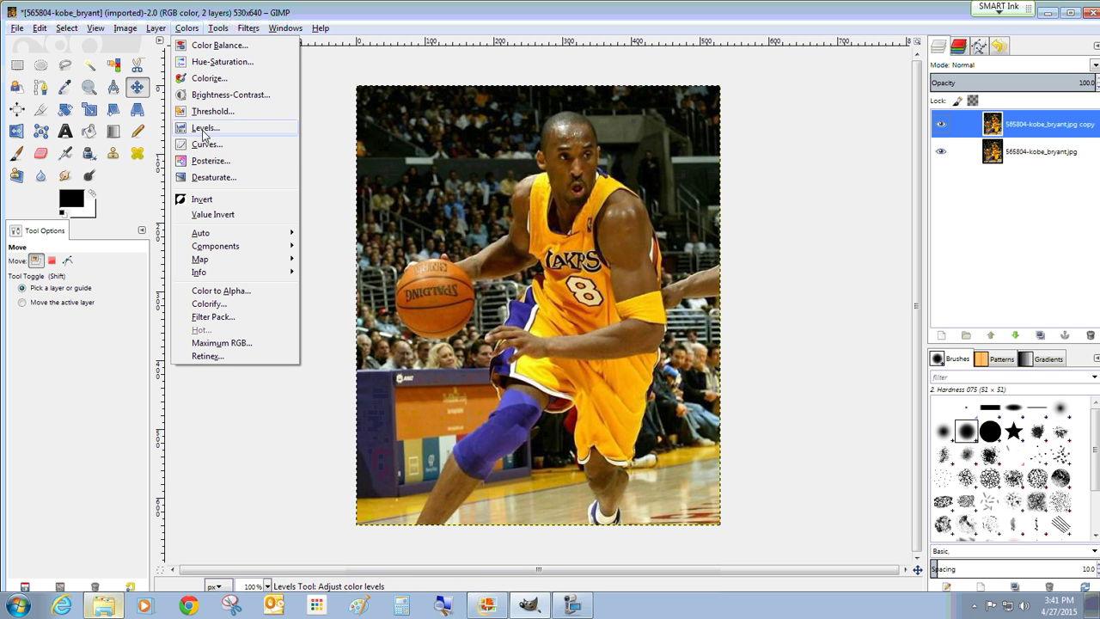
{"action": "left_click", "coordinate": [207, 181]}
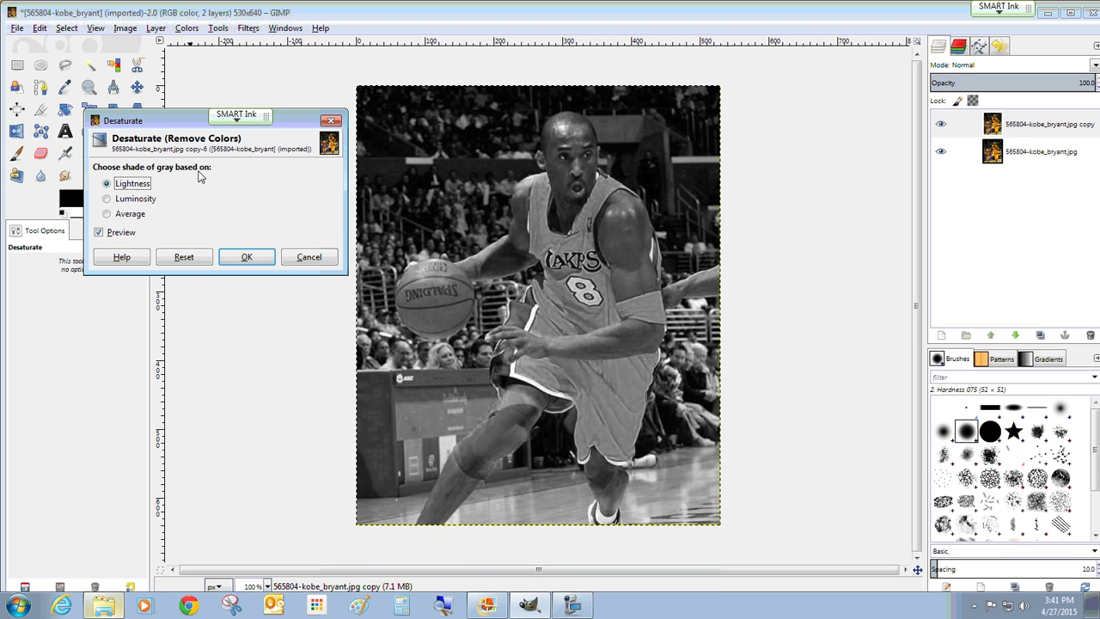
{"action": "left_click", "coordinate": [107, 198]}
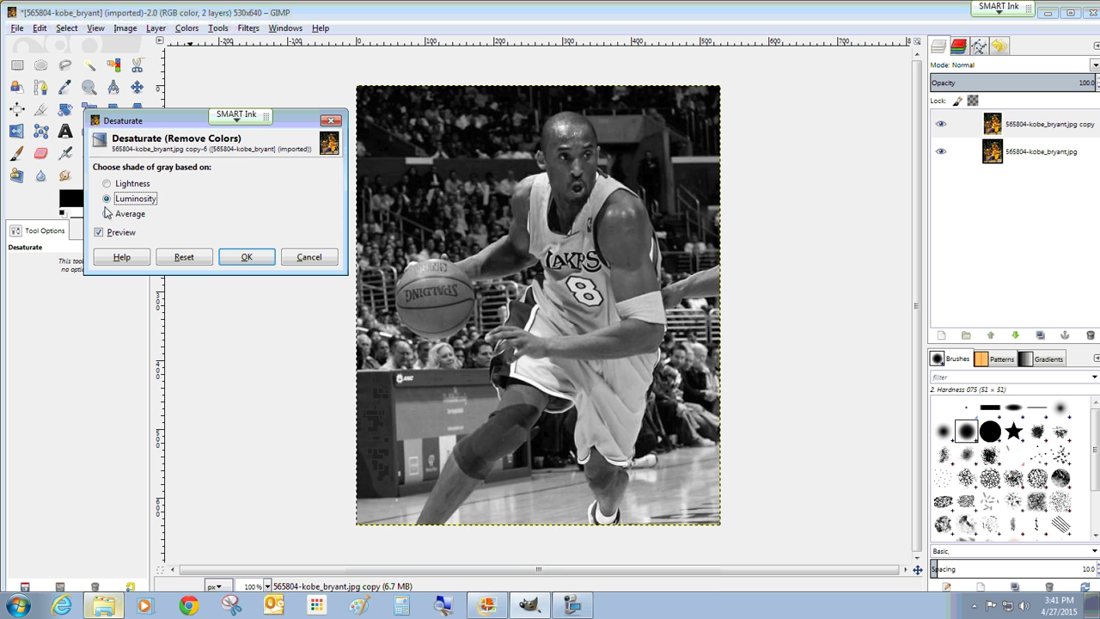
{"action": "left_click", "coordinate": [106, 215]}
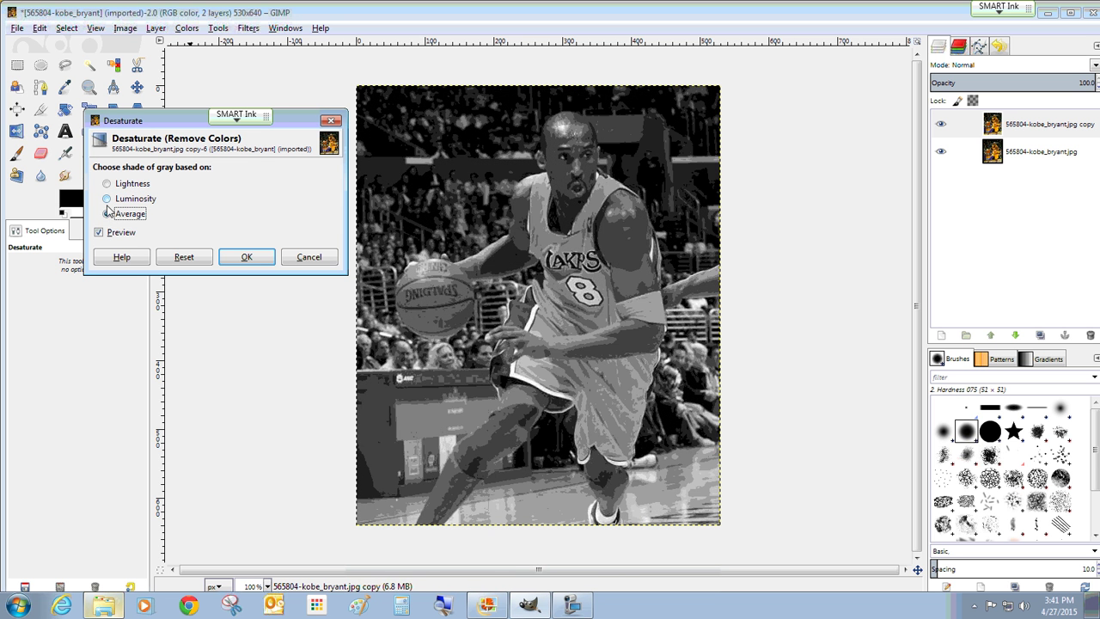
{"action": "left_click", "coordinate": [107, 199]}
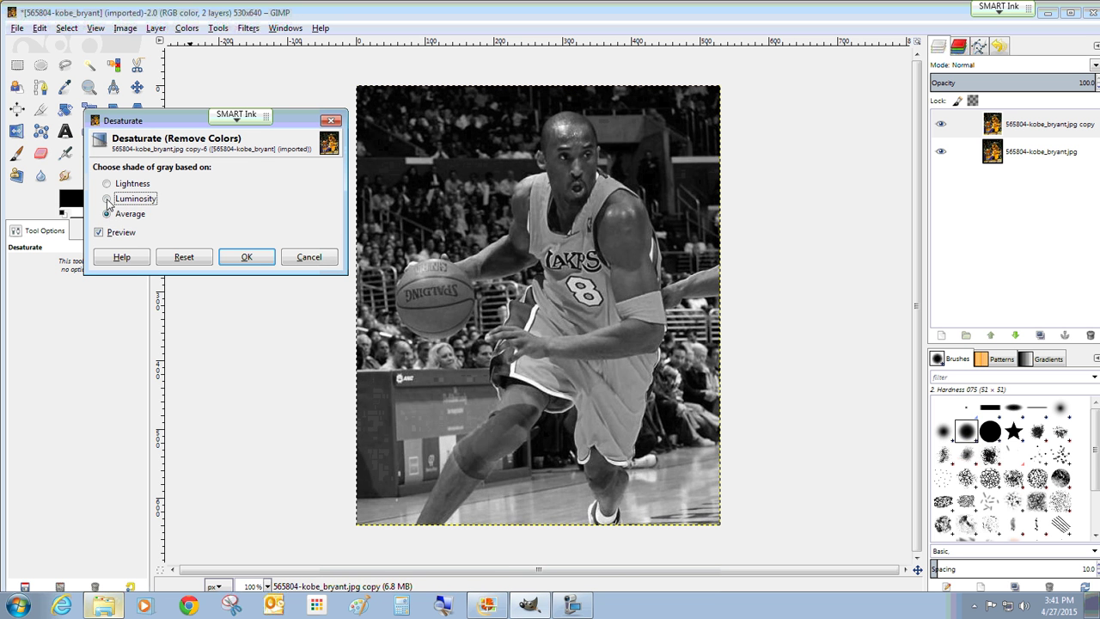
{"action": "left_click", "coordinate": [246, 259]}
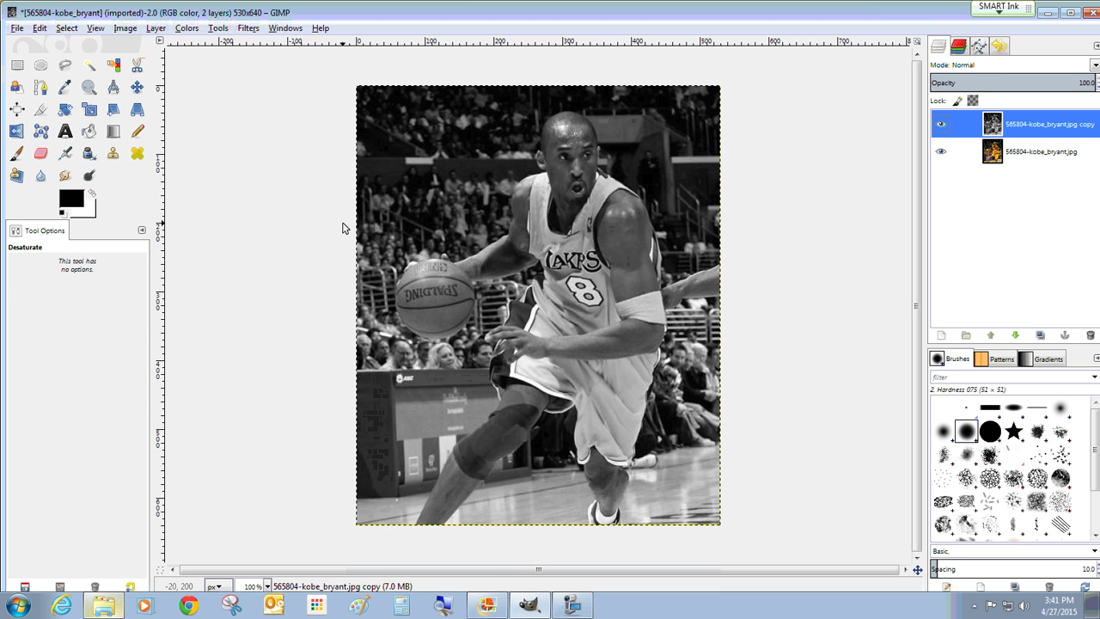
- Choose the Eraser for the grayscale copy layer and set its size to 100
{"action": "left_click", "coordinate": [41, 154]}
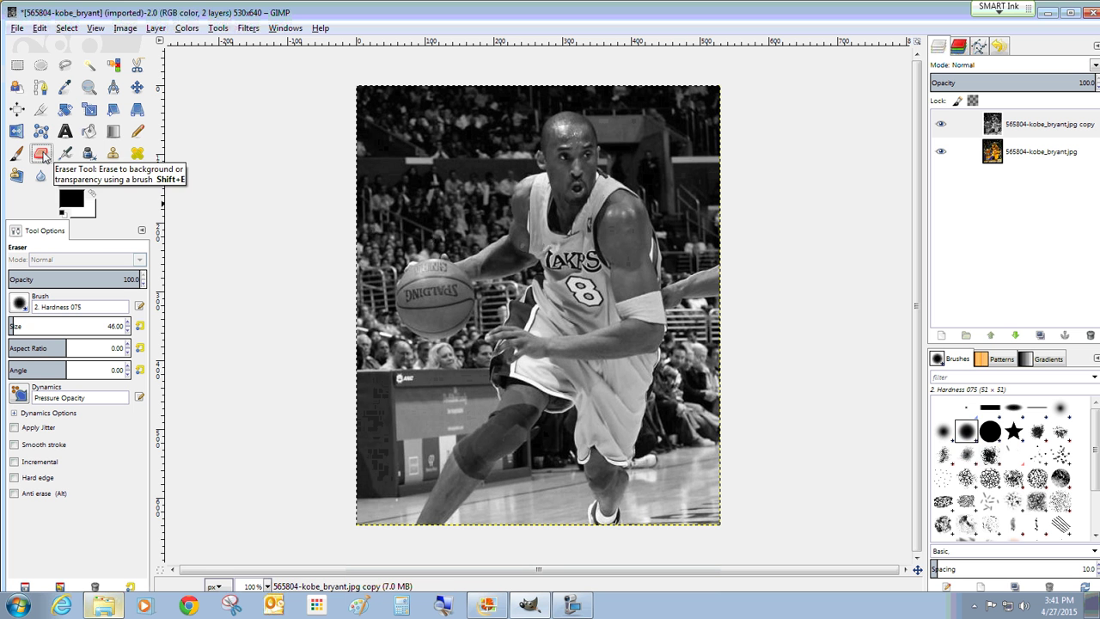
{"action": "left_click", "coordinate": [1030, 136]}
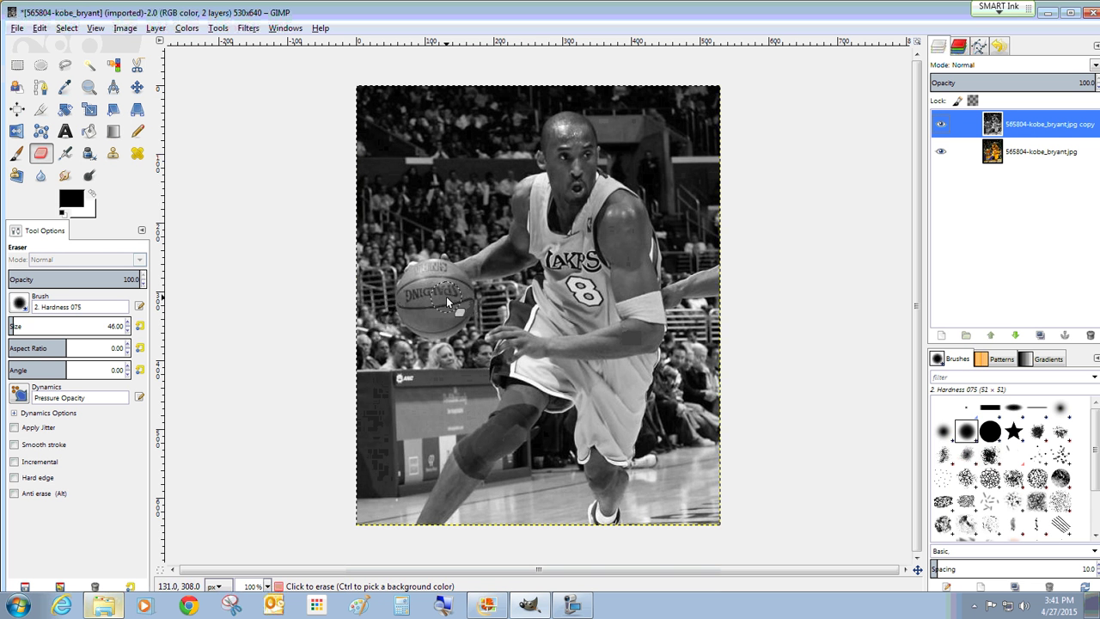
{"action": "key", "text": "2"}
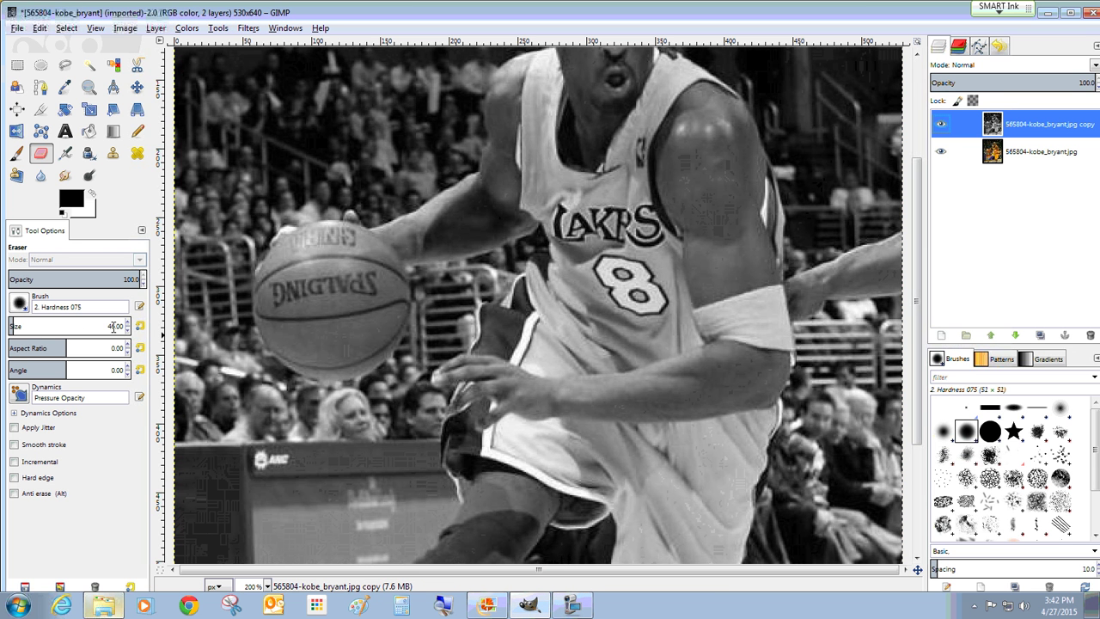
{"action": "left_click", "coordinate": [115, 327]}
{"action": "double_click", "coordinate": [116, 326]}
{"action": "type", "text": "10"}
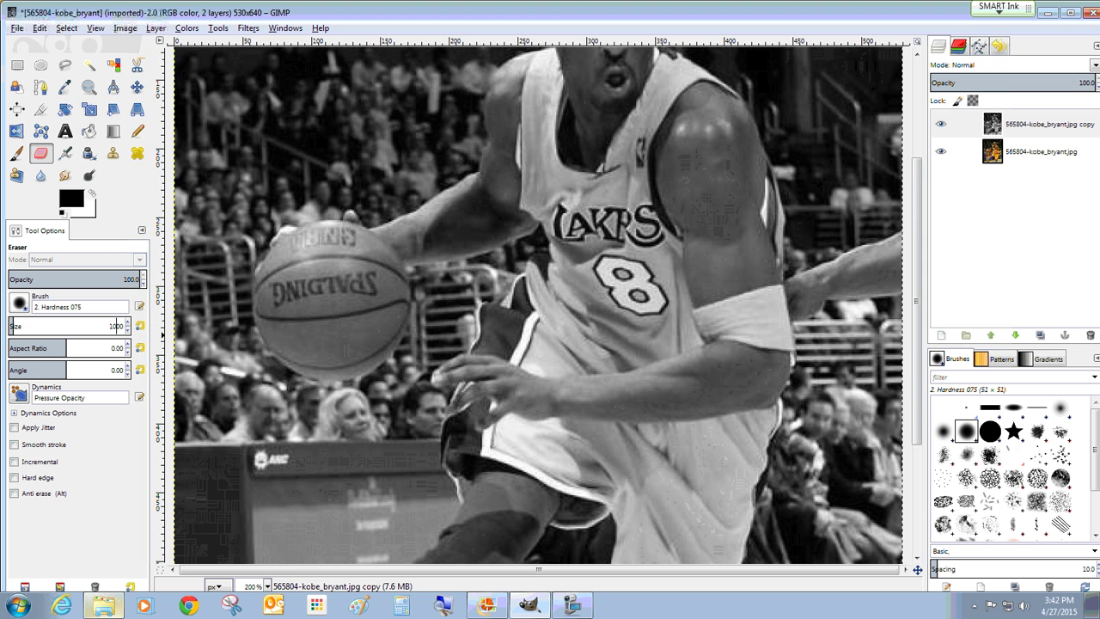
{"action": "type", "text": "0"}
{"action": "key", "text": "Return"}
- Try erasing over the basketball with the 2. Hardness 100 brush, and undo the erasure
{"action": "left_click", "coordinate": [993, 434]}
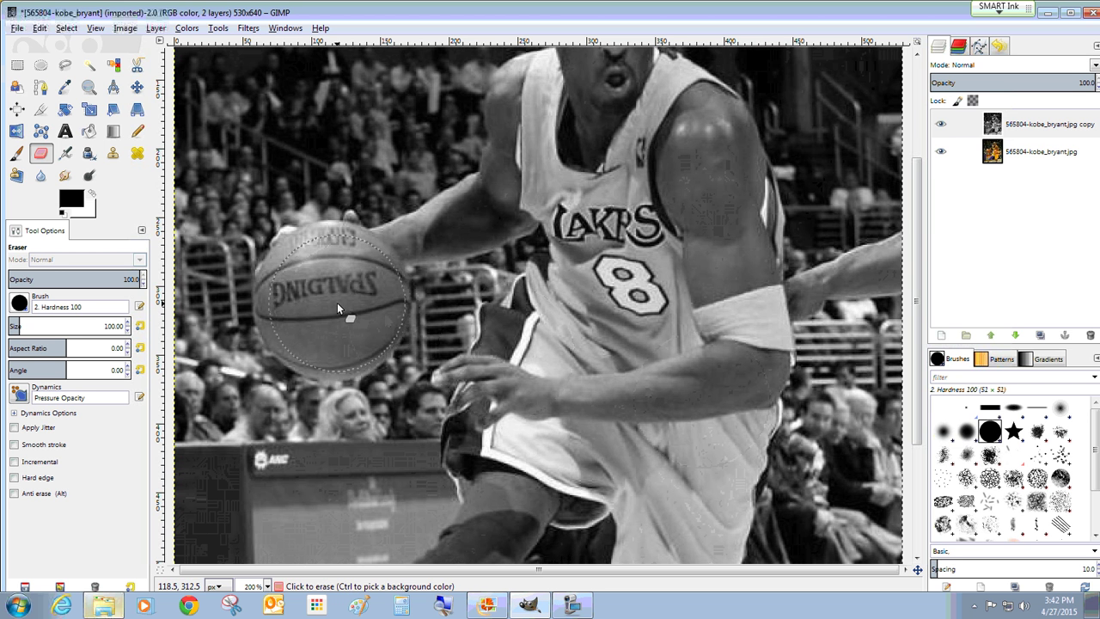
{"action": "mouse_move", "coordinate": [337, 303]}
{"action": "left_mouse_down"}
{"action": "mouse_move", "coordinate": [337, 352]}
{"action": "mouse_move", "coordinate": [362, 308]}
{"action": "mouse_move", "coordinate": [318, 284]}
{"action": "mouse_move", "coordinate": [324, 340]}
{"action": "mouse_move", "coordinate": [373, 309]}
{"action": "mouse_move", "coordinate": [340, 311]}
{"action": "left_mouse_up"}
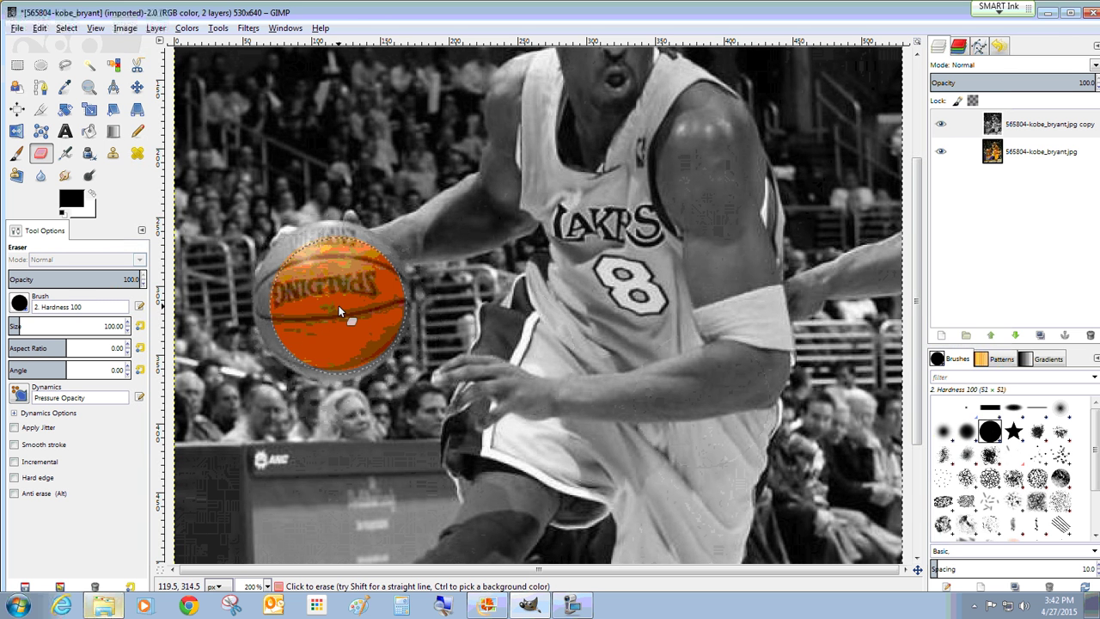
{"action": "key", "text": "ctrl+z"}
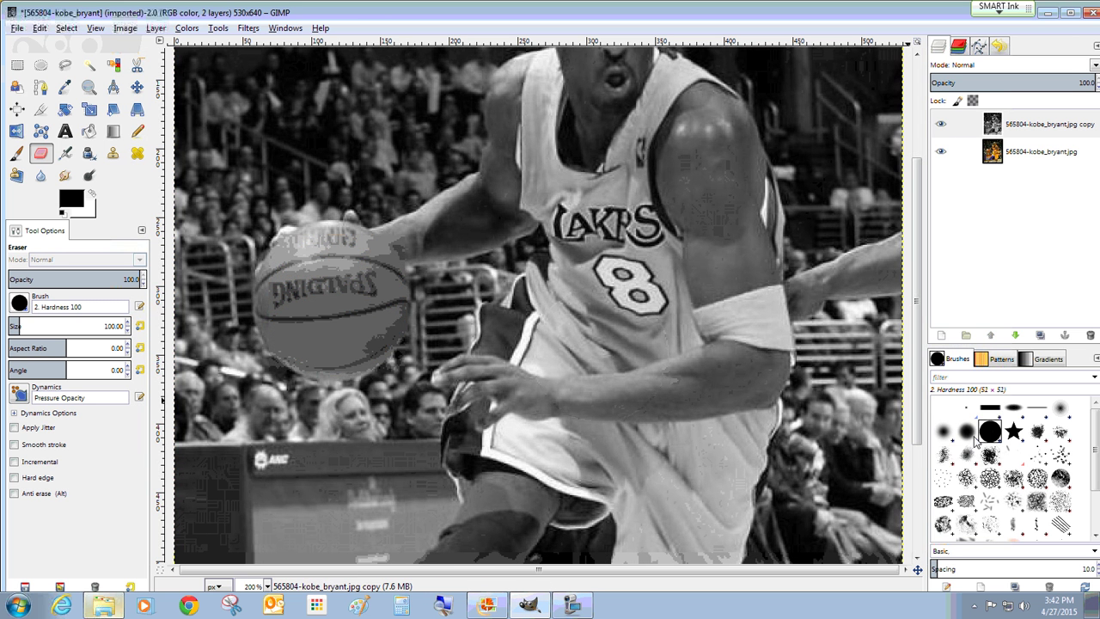
- Erase the whole basketball from the grayscale layer with the 2. Hardness 075 brush to reveal its orange color
{"action": "left_click", "coordinate": [967, 432]}
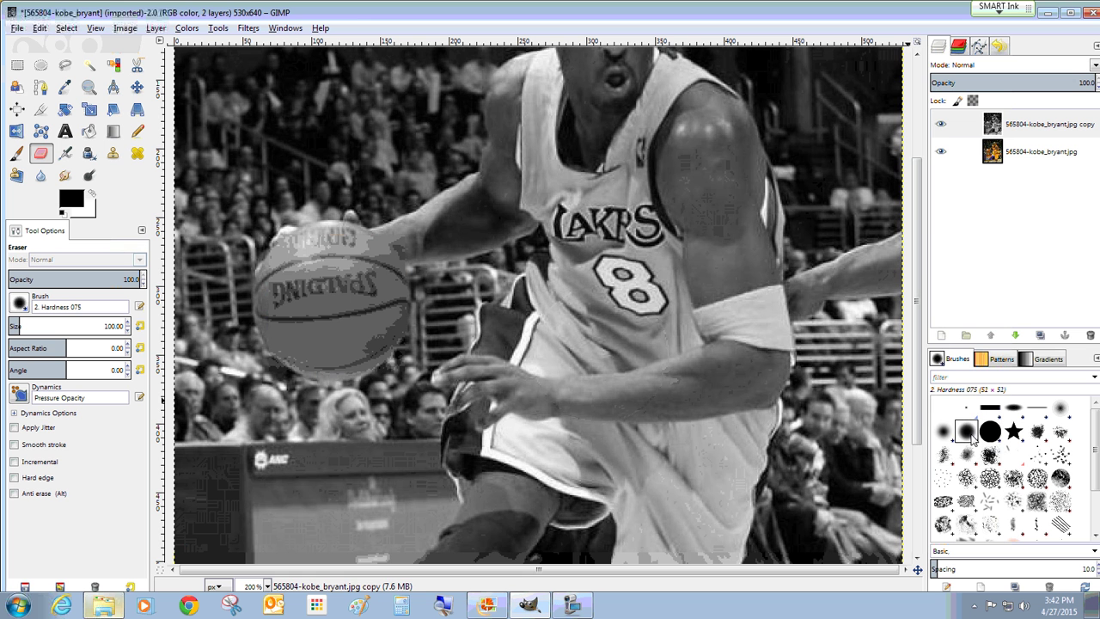
{"action": "mouse_move", "coordinate": [331, 297]}
{"action": "left_mouse_down"}
{"action": "mouse_move", "coordinate": [361, 314]}
{"action": "mouse_move", "coordinate": [353, 286]}
{"action": "mouse_move", "coordinate": [321, 284]}
{"action": "mouse_move", "coordinate": [341, 309]}
{"action": "mouse_move", "coordinate": [327, 294]}
{"action": "mouse_move", "coordinate": [332, 319]}
{"action": "mouse_move", "coordinate": [326, 308]}
{"action": "mouse_move", "coordinate": [337, 303]}
{"action": "mouse_move", "coordinate": [324, 309]}
{"action": "mouse_move", "coordinate": [342, 294]}
{"action": "mouse_move", "coordinate": [329, 309]}
{"action": "mouse_move", "coordinate": [338, 295]}
{"action": "mouse_move", "coordinate": [329, 303]}
{"action": "mouse_move", "coordinate": [325, 284]}
{"action": "mouse_move", "coordinate": [332, 301]}
{"action": "mouse_move", "coordinate": [337, 279]}
{"action": "mouse_move", "coordinate": [358, 305]}
{"action": "mouse_move", "coordinate": [333, 338]}
{"action": "mouse_move", "coordinate": [303, 316]}
{"action": "mouse_move", "coordinate": [302, 285]}
{"action": "mouse_move", "coordinate": [337, 275]}
{"action": "mouse_move", "coordinate": [360, 285]}
{"action": "mouse_move", "coordinate": [336, 353]}
{"action": "mouse_move", "coordinate": [333, 275]}
{"action": "left_mouse_up"}
{"action": "scroll", "coordinate": [360, 260], "scroll_direction": "down", "scroll_amount": 2}
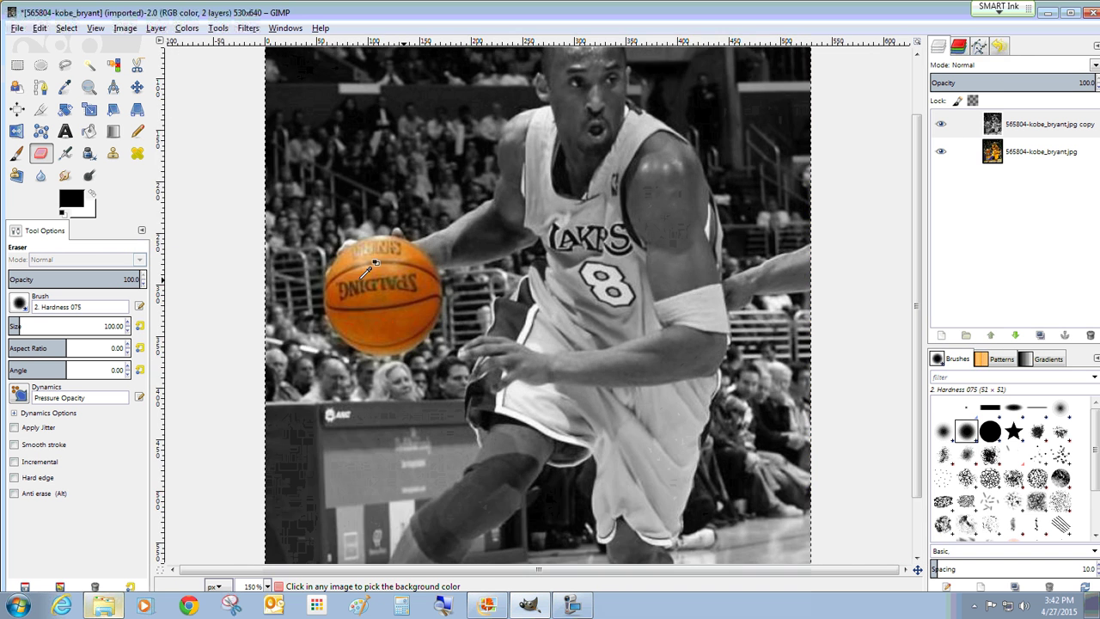
{"action": "left_click", "coordinate": [434, 314]}
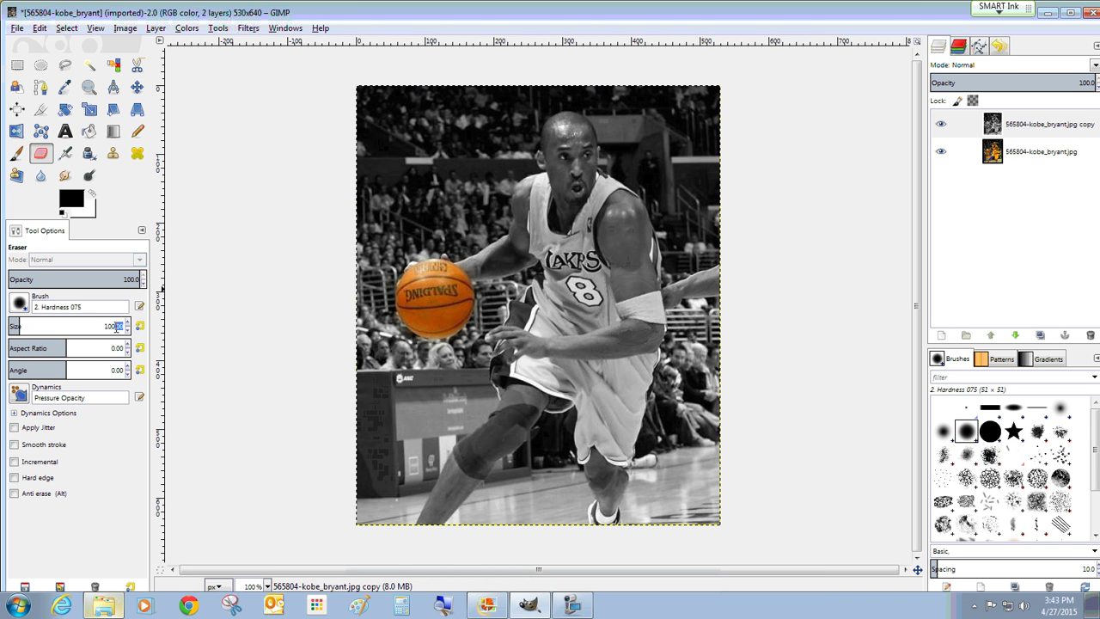
- Set the eraser size to 25 and erase the grayscale layer over the player's armband to reveal its yellow color
{"action": "type", "text": "5"}
{"action": "key", "text": "Return"}
{"action": "type", "text": "2"}
{"action": "scroll", "coordinate": [659, 315], "scroll_direction": "up", "scroll_amount": 1}
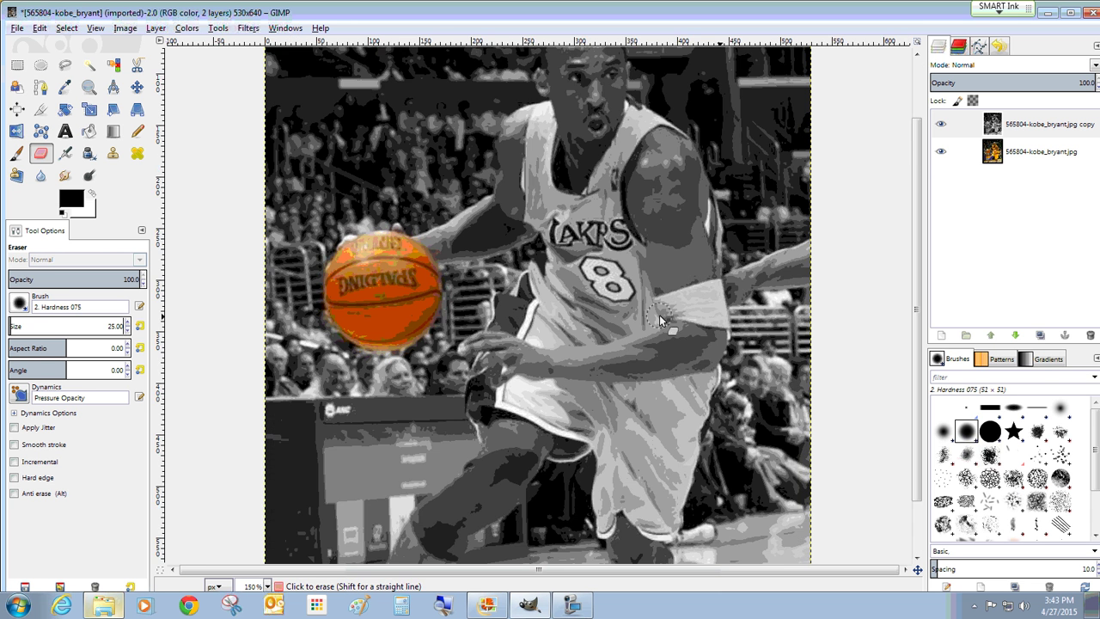
{"action": "scroll", "coordinate": [659, 315], "scroll_direction": "up", "scroll_amount": 1}
{"action": "mouse_move", "coordinate": [762, 300]}
{"action": "left_mouse_down"}
{"action": "mouse_move", "coordinate": [773, 286]}
{"action": "mouse_move", "coordinate": [705, 292]}
{"action": "mouse_move", "coordinate": [712, 312]}
{"action": "left_mouse_up"}
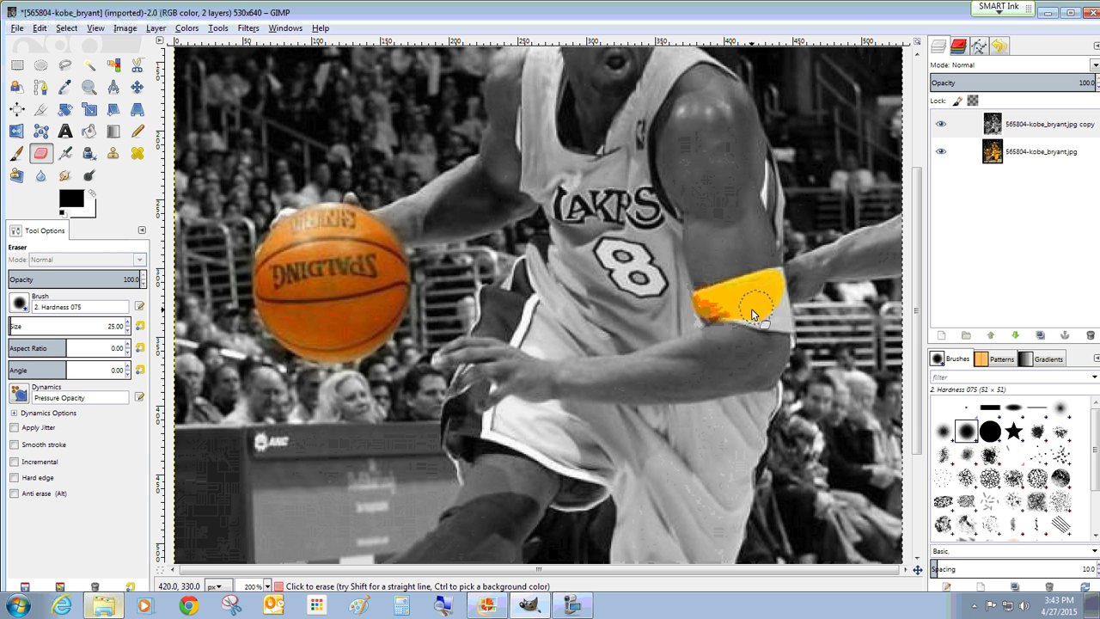
{"action": "left_click_drag", "start_coordinate": [752, 314], "coordinate": [780, 314]}
{"action": "scroll", "coordinate": [786, 306], "scroll_direction": "up", "scroll_amount": 2, "text": "ctrl"}
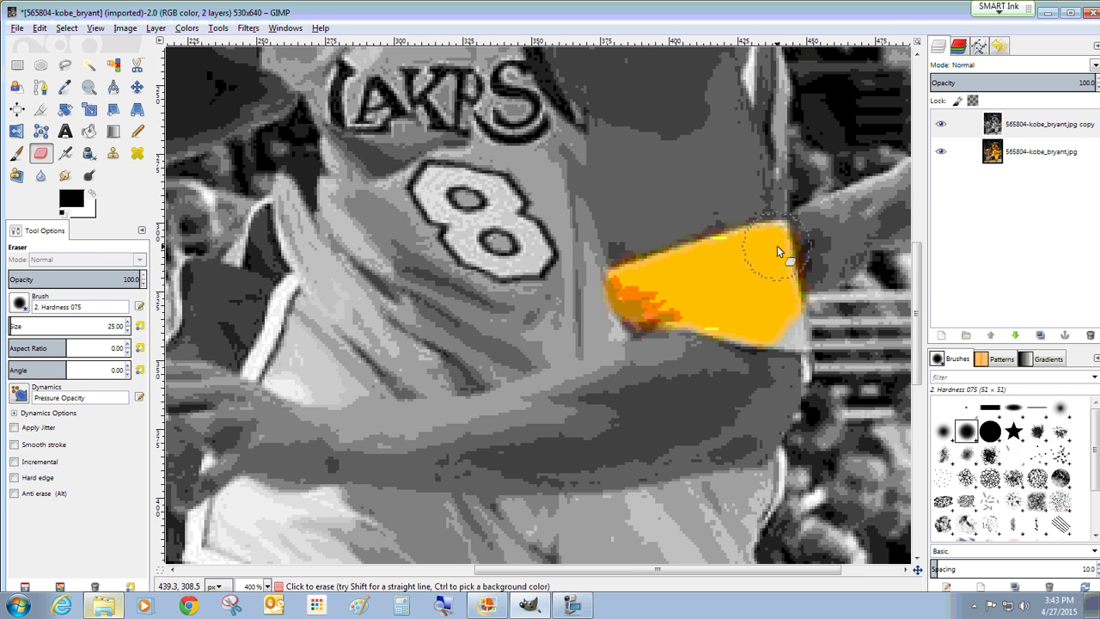
{"action": "left_click_drag", "start_coordinate": [787, 313], "coordinate": [786, 329]}
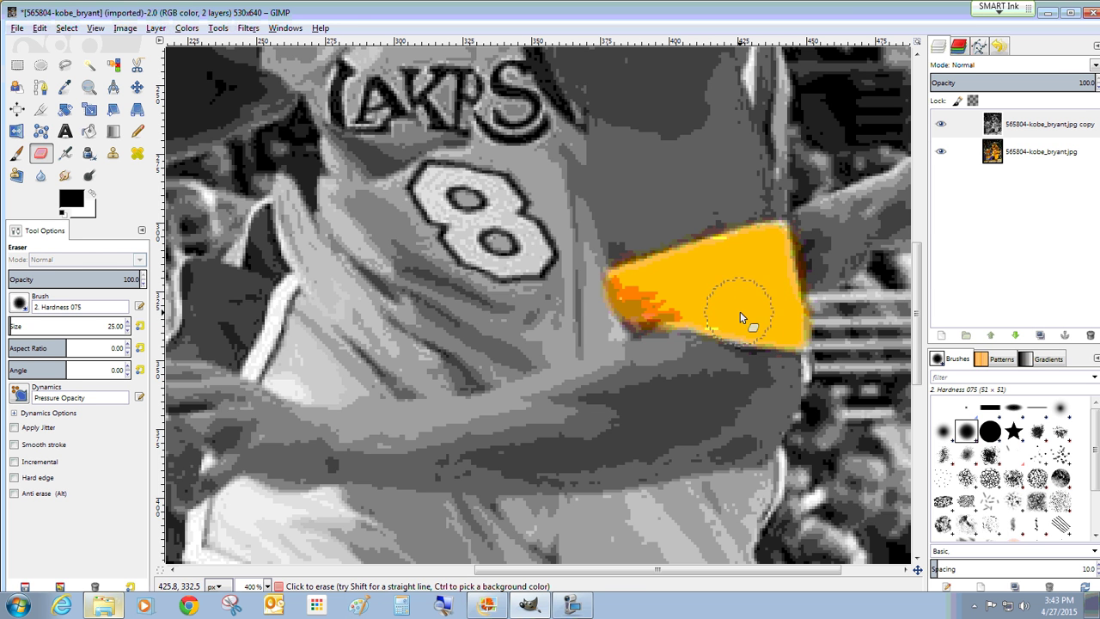
{"action": "left_click_drag", "start_coordinate": [760, 299], "coordinate": [769, 271]}
{"action": "scroll", "coordinate": [719, 287], "scroll_direction": "down", "scroll_amount": 4}
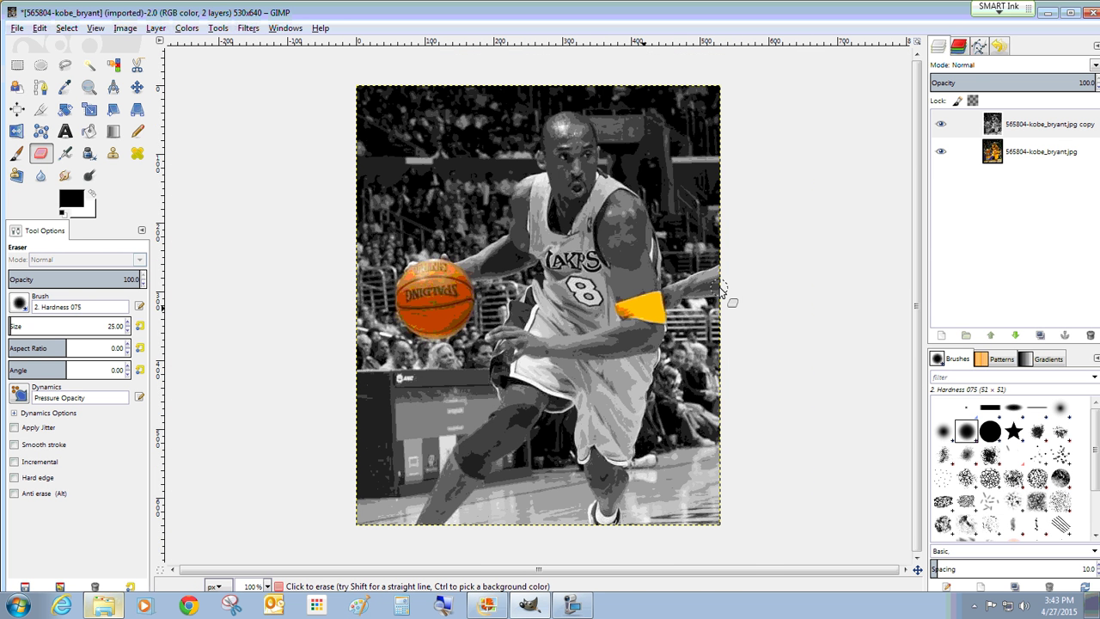
- Export the image as Colorization1.jpg to the GIMP folder inside Digital Life
{"action": "left_click", "coordinate": [17, 28]}
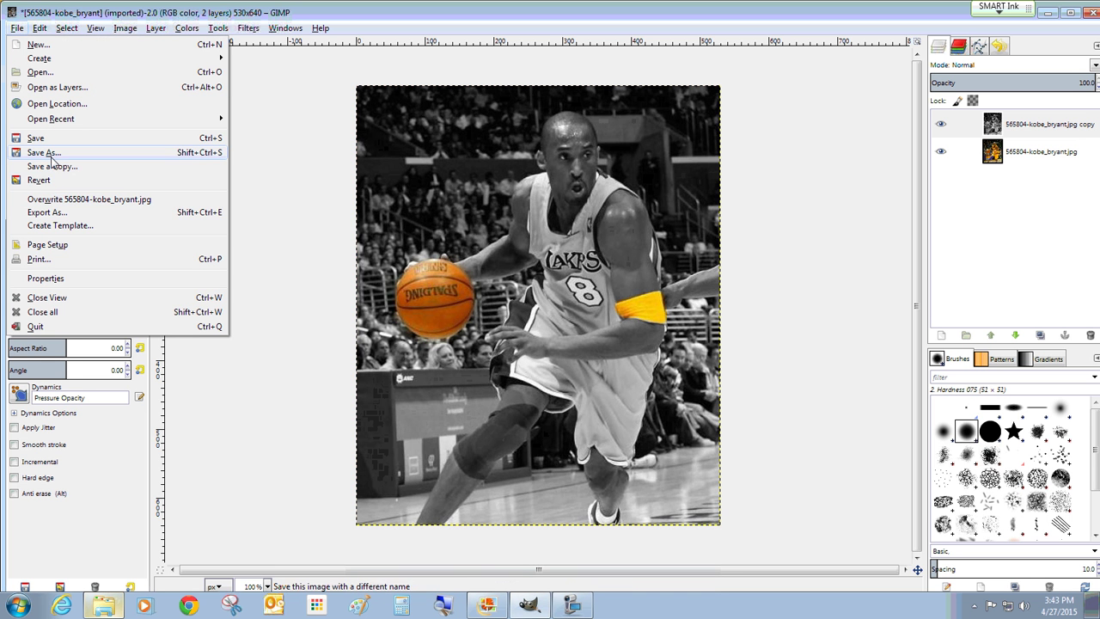
{"action": "left_click", "coordinate": [47, 214]}
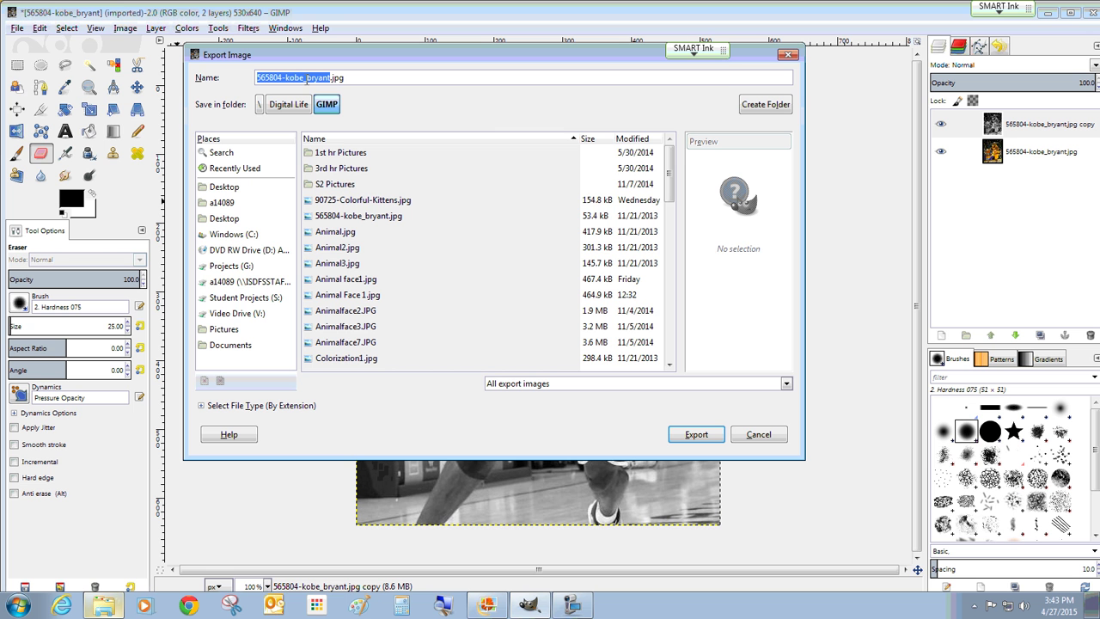
{"action": "left_click", "coordinate": [228, 288]}
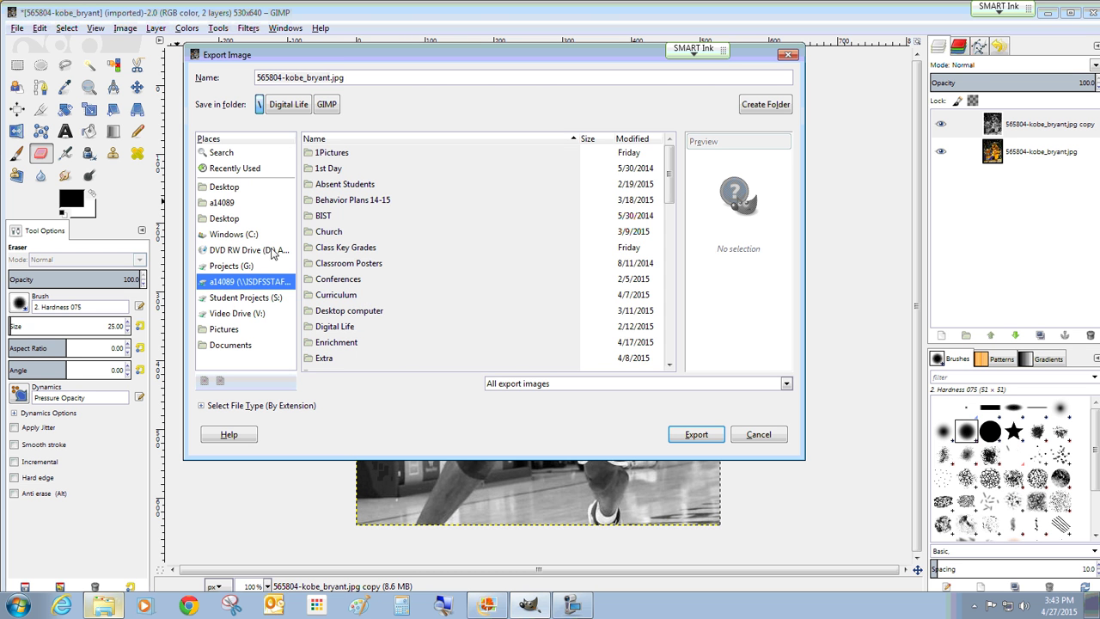
{"action": "double_click", "coordinate": [334, 333]}
{"action": "double_click", "coordinate": [332, 188]}
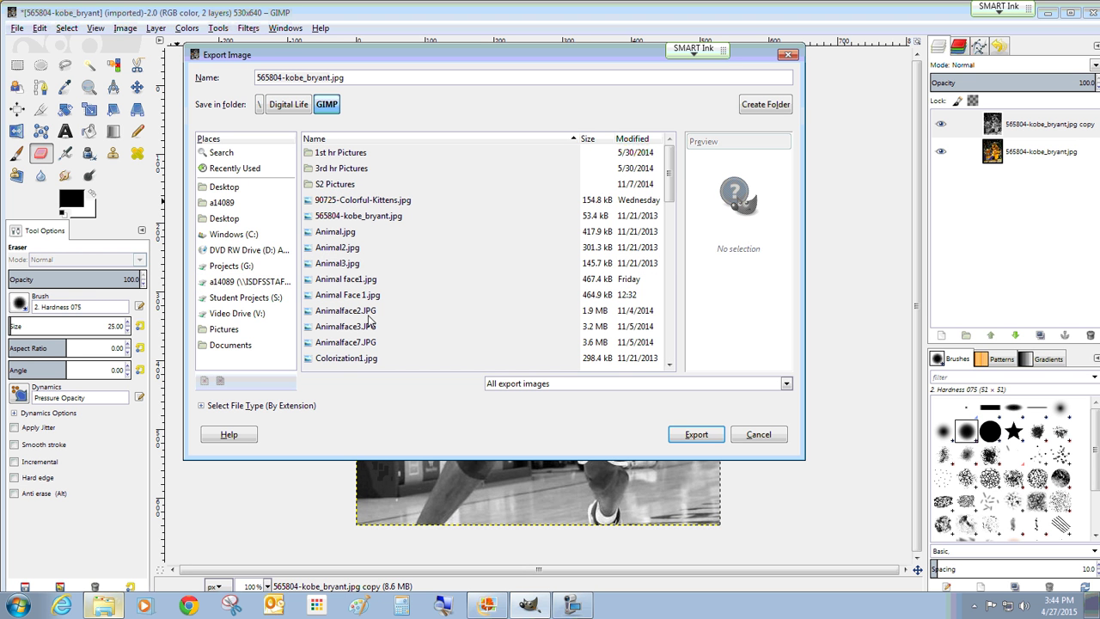
{"action": "left_click", "coordinate": [342, 361]}
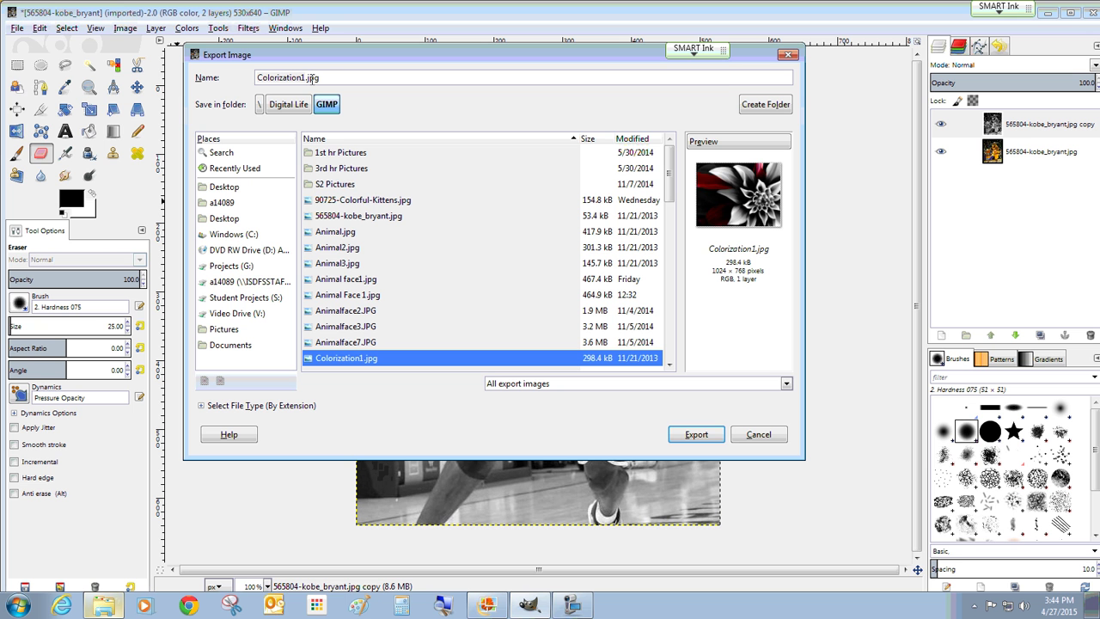
{"action": "left_click", "coordinate": [704, 436]}
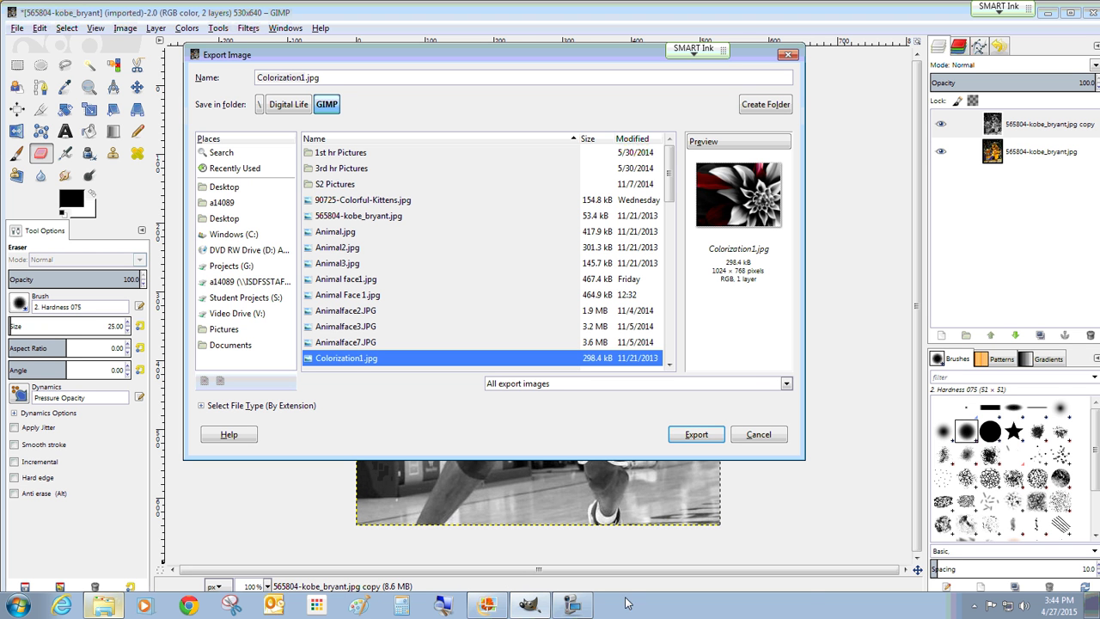